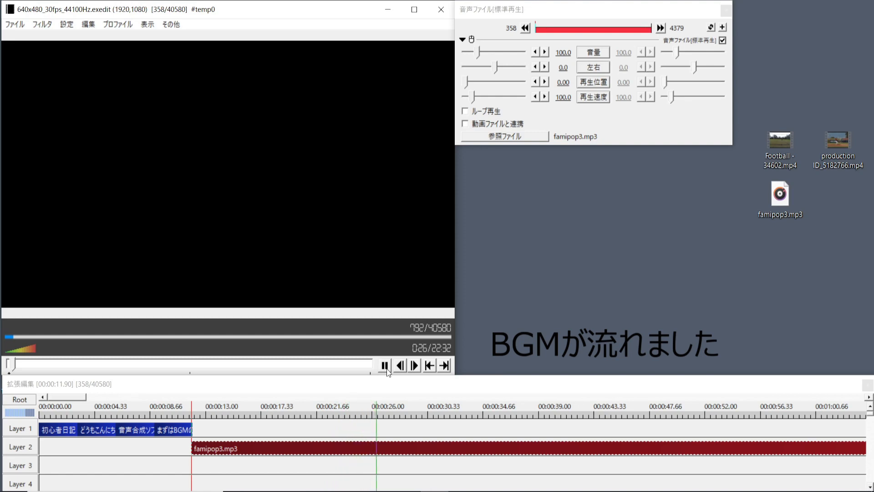
Step: Stop playback, set the volume (音量) of famipop3.mp3 to 50, and play the BGM back to hear the change
left_click(387, 368)
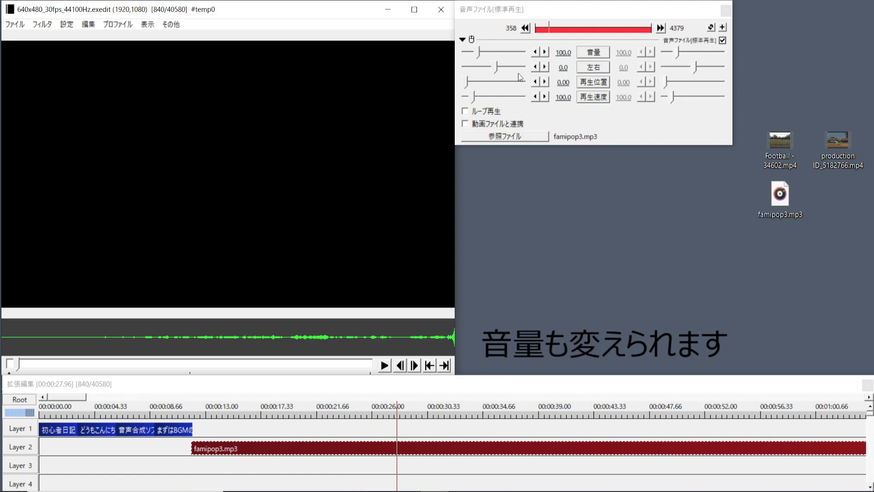
left_click(560, 53)
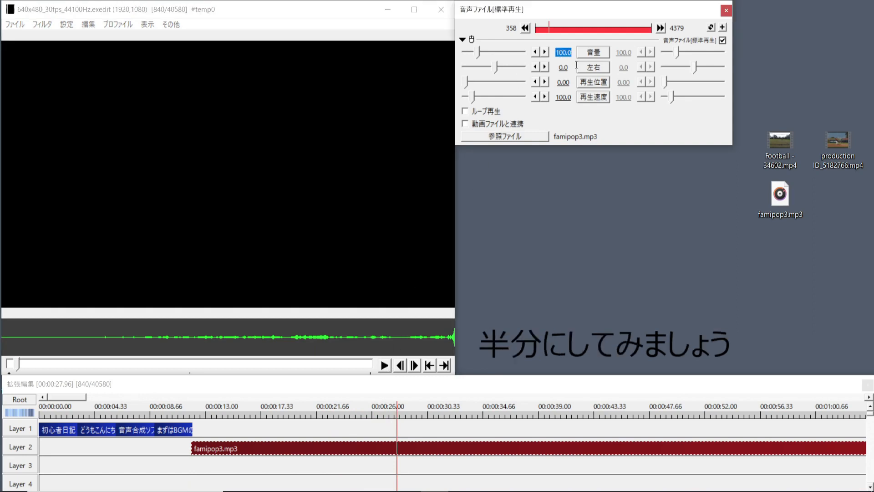
type("50")
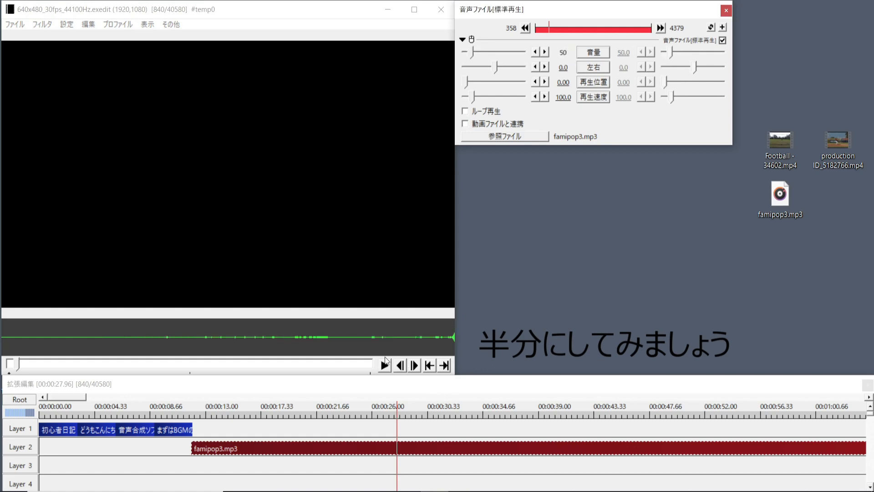
left_click(385, 364)
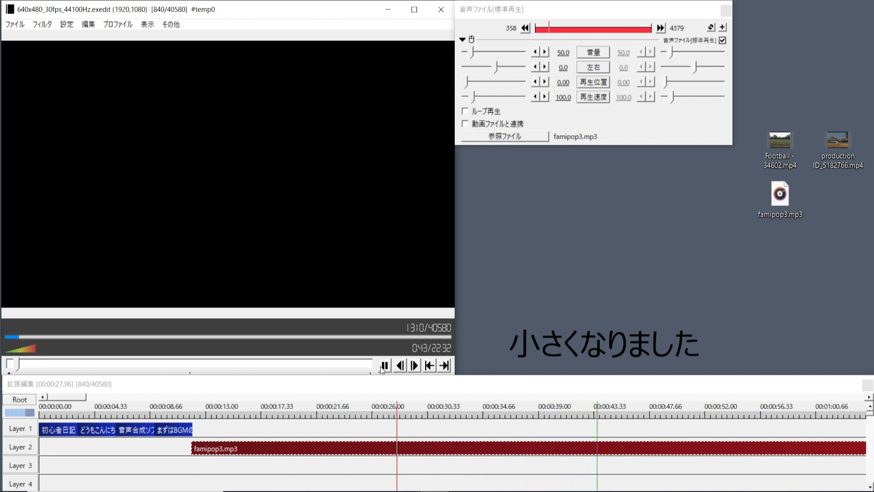
left_click(381, 369)
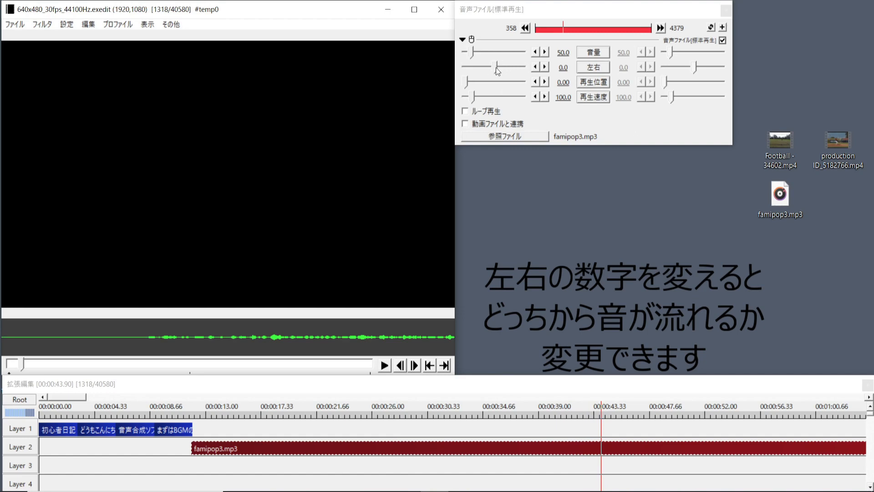
Step: Set the left/right balance (左右) of famipop3.mp3 to -100 and play it back to hear only the left side
left_click_drag(496, 68, 444, 71)
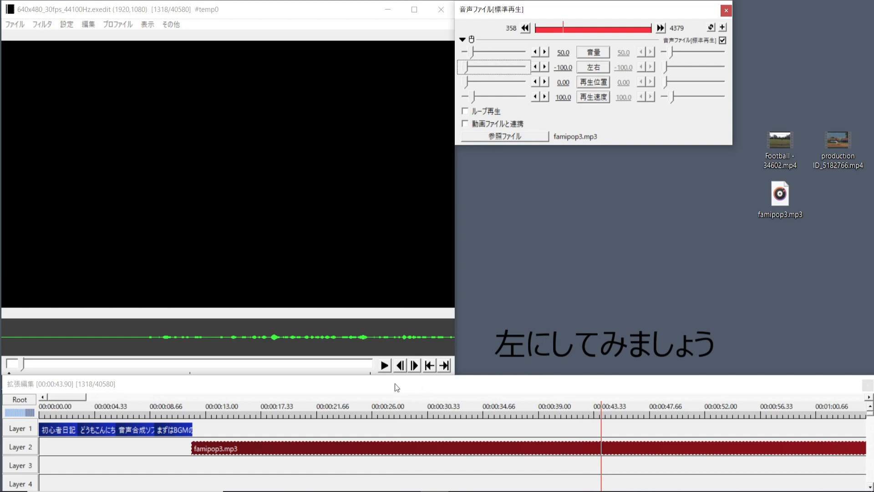
left_click(384, 366)
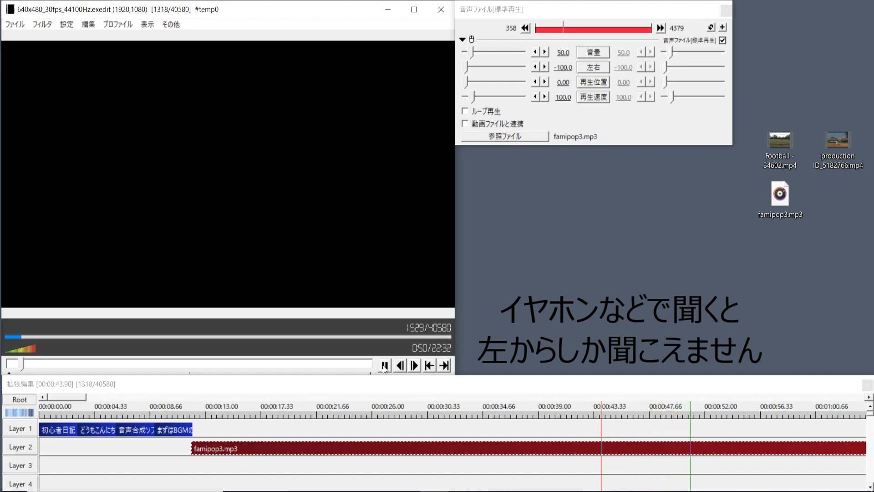
left_click(385, 366)
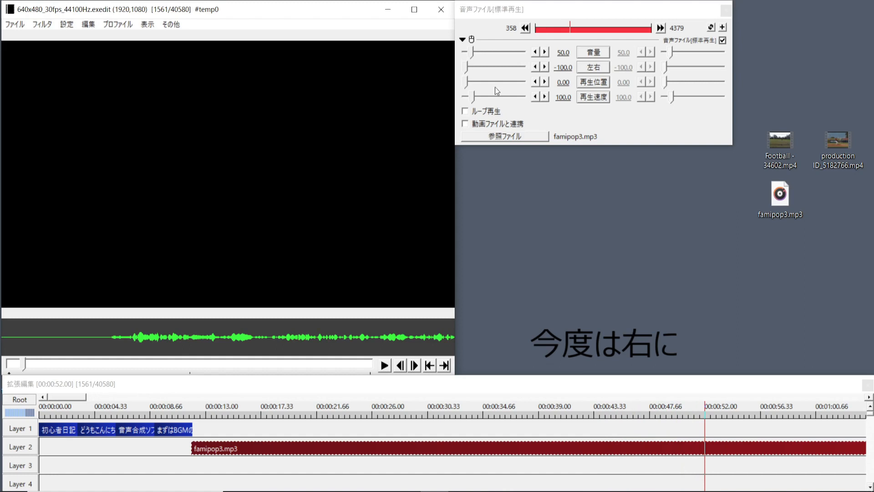
Step: Set the left/right balance (左右) of famipop3.mp3 to 100 and play it back, stopping at about 00:01:00.36
left_click(465, 66)
left_click_drag(465, 66, 527, 67)
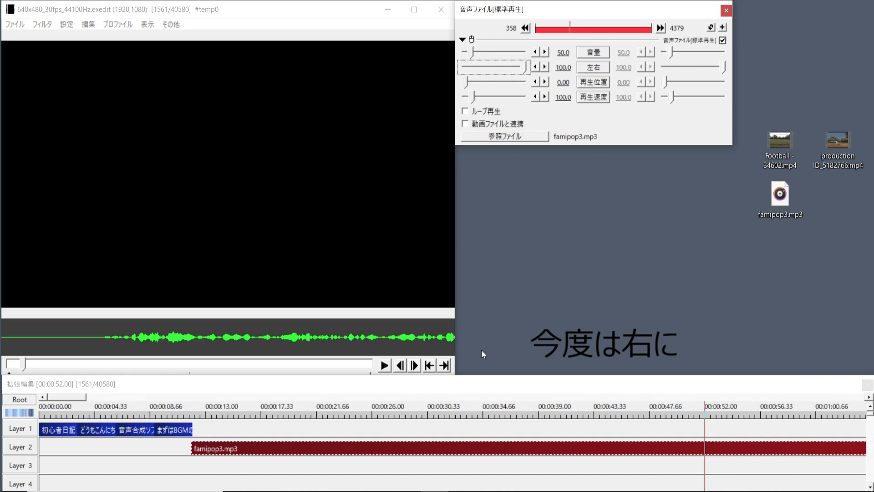
left_click(389, 365)
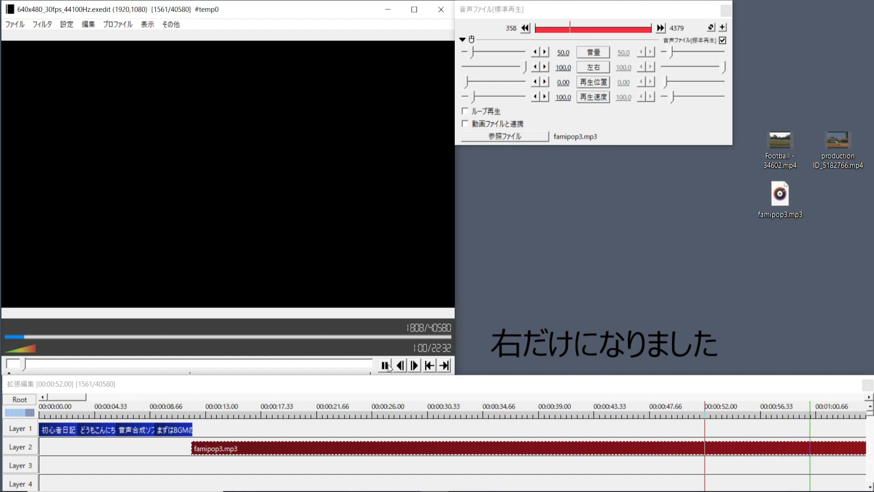
left_click(388, 367)
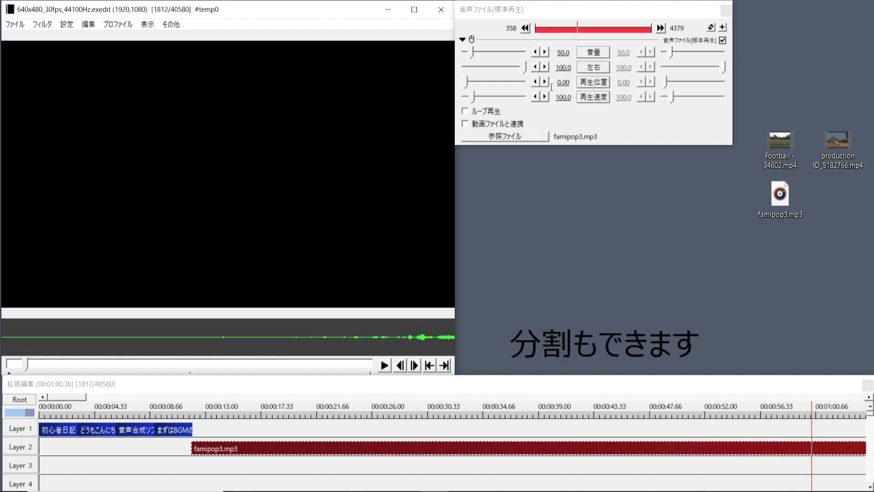
Step: Set the left/right balance (左右) of famipop3.mp3 to 50
left_click(560, 68)
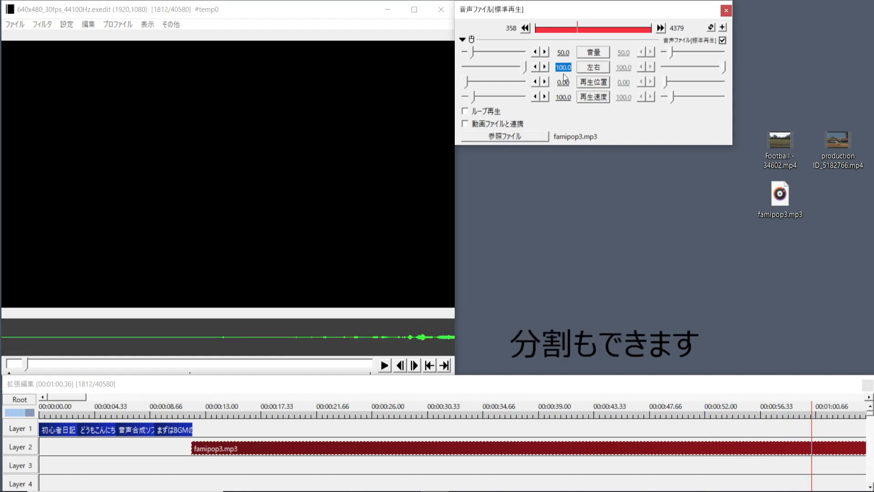
type("50")
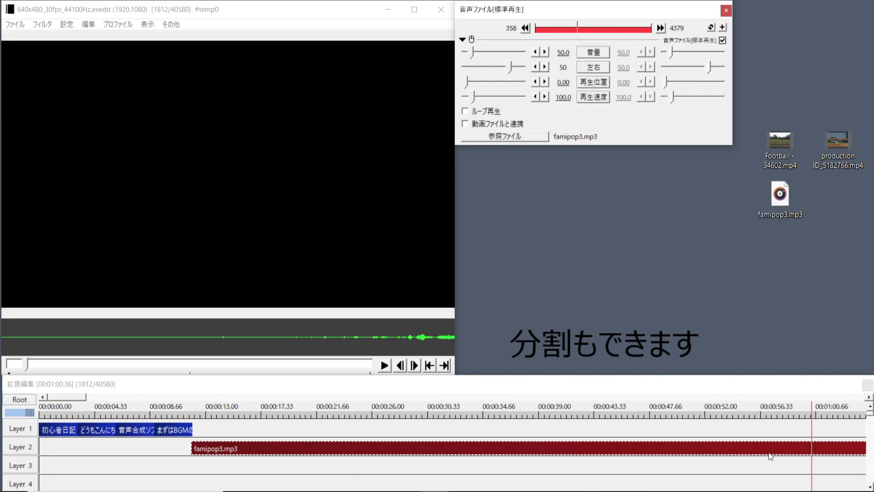
Step: Split the famipop3.mp3 clip on Layer 2 at the playhead and delete the part after the cut
type("s")
left_click_drag(70, 394, 102, 404)
key("s")
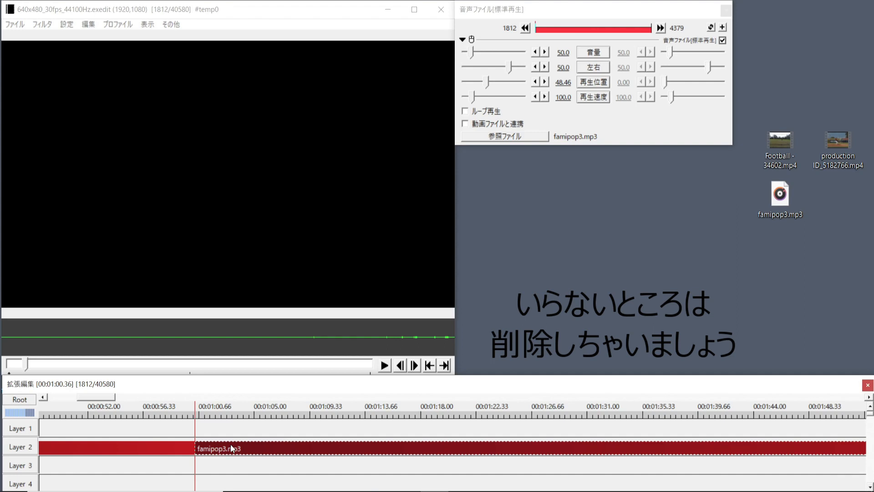
key("Delete")
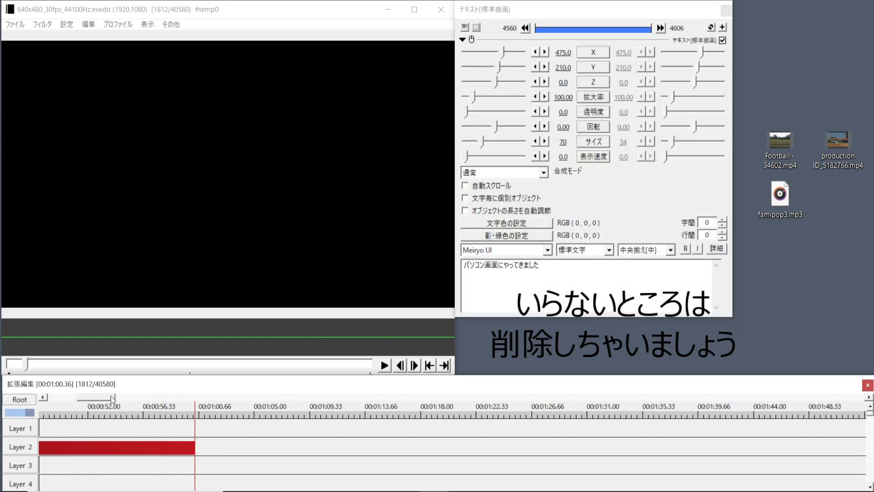
left_click_drag(110, 395, 78, 396)
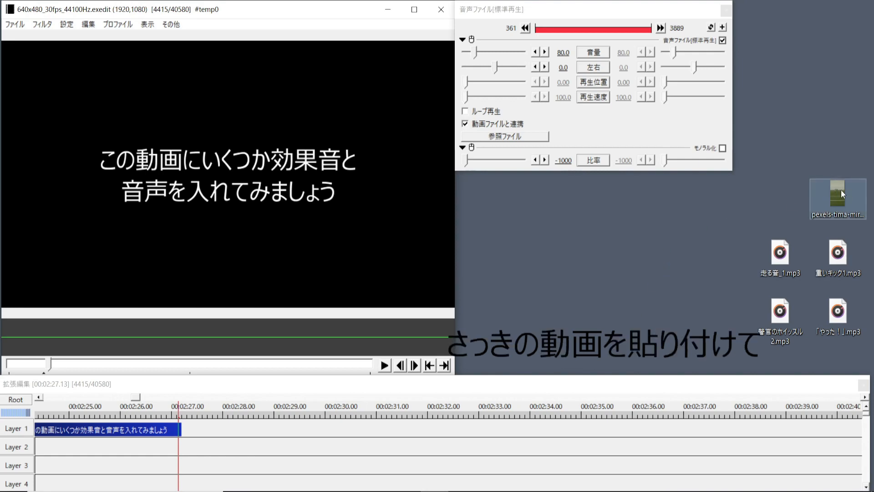
Step: Add the pexels-tima-miroshnichenko-6078261.mp4 video to Layer 1 right after the text clip and delete its accompanying audio clip on Layer 2
left_click_drag(840, 190, 205, 431)
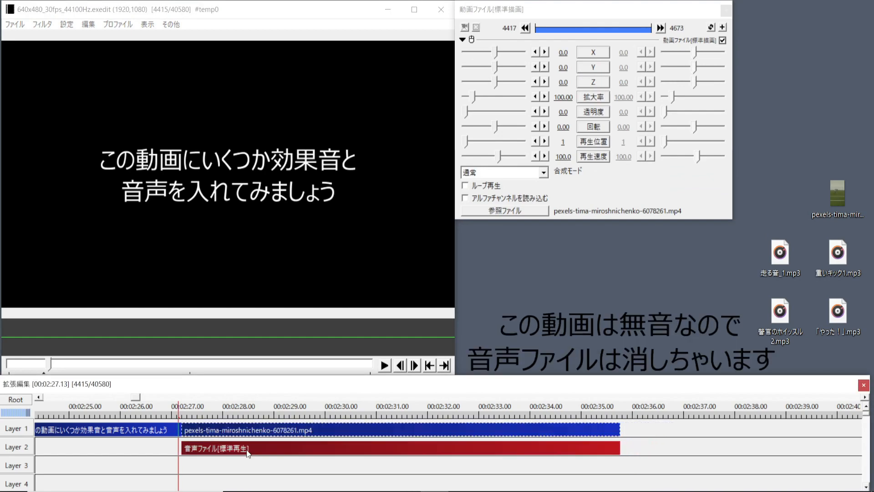
left_click(246, 450)
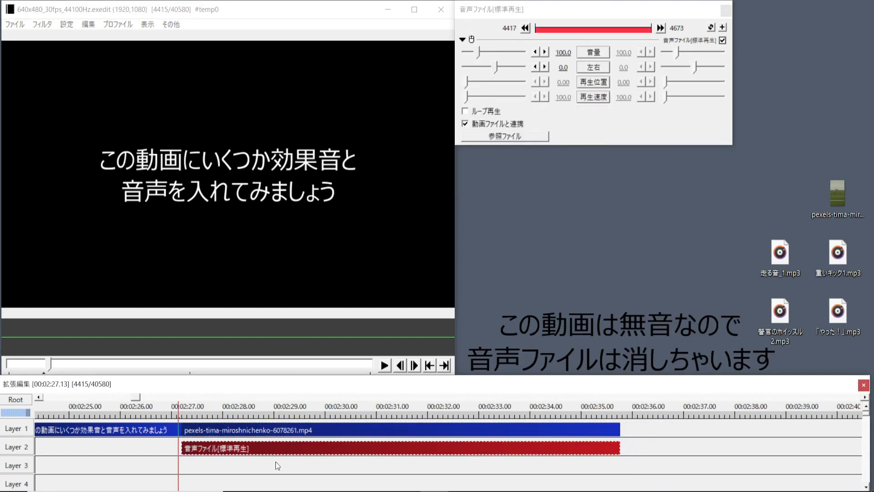
key("Delete")
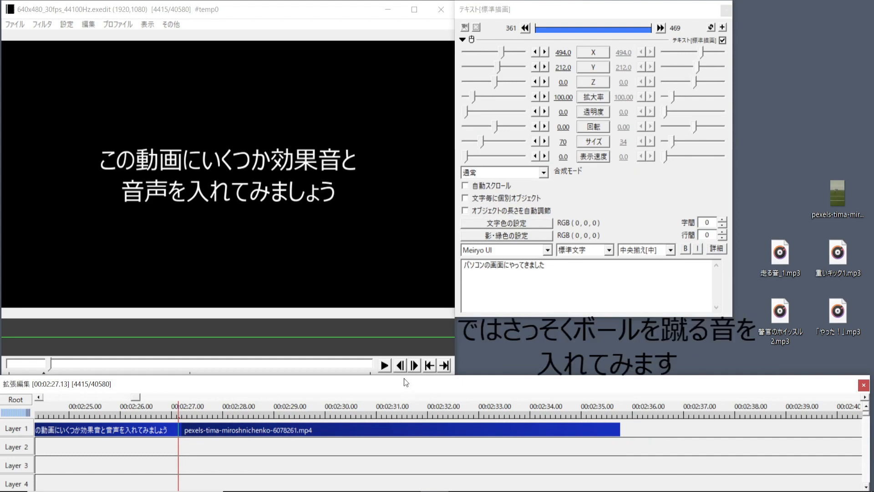
Step: Add 重いキック1.mp3 to Layer 2 at the moment of the kick, 00:02:30.03, and play the section back to check it
left_click(388, 366)
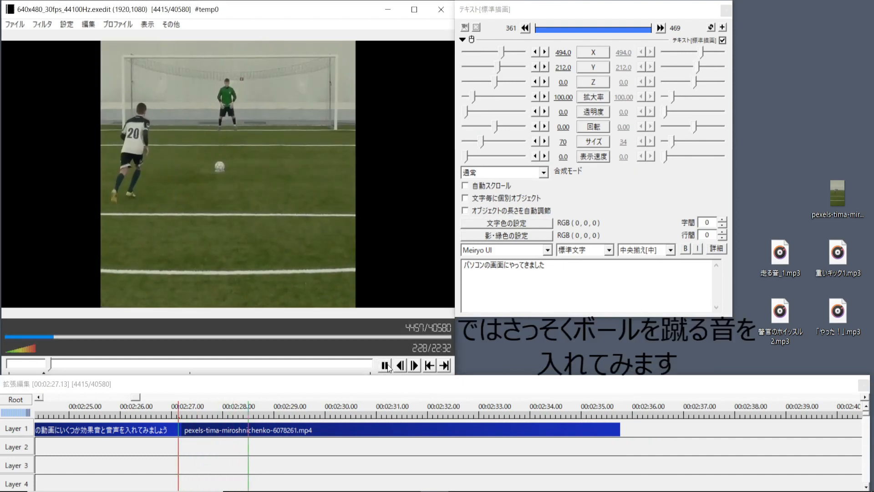
left_click(387, 367)
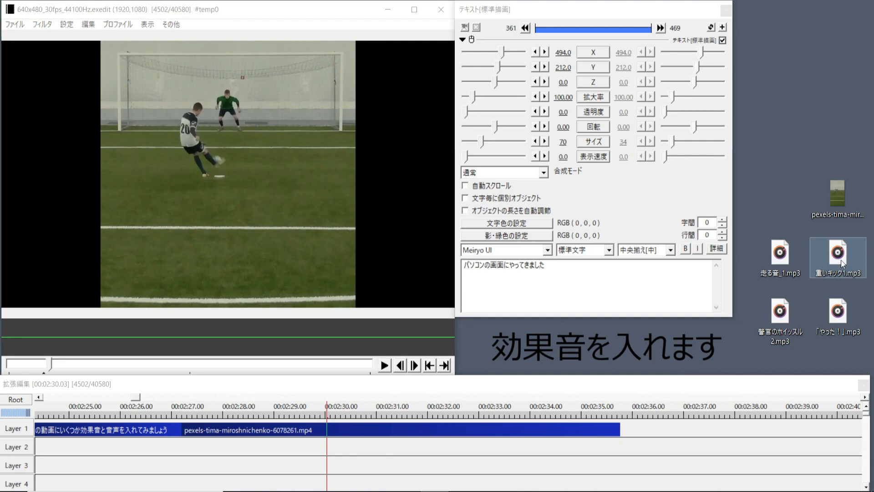
left_click_drag(840, 261, 344, 449)
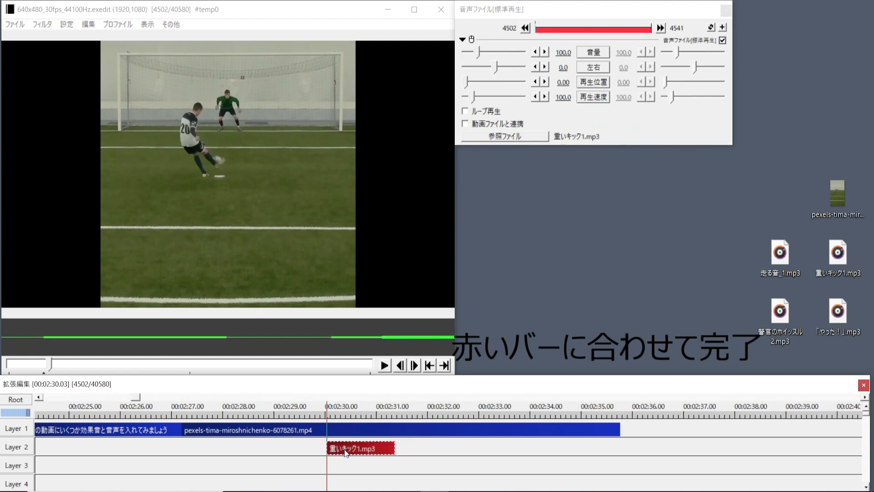
left_click(194, 450)
left_click(382, 367)
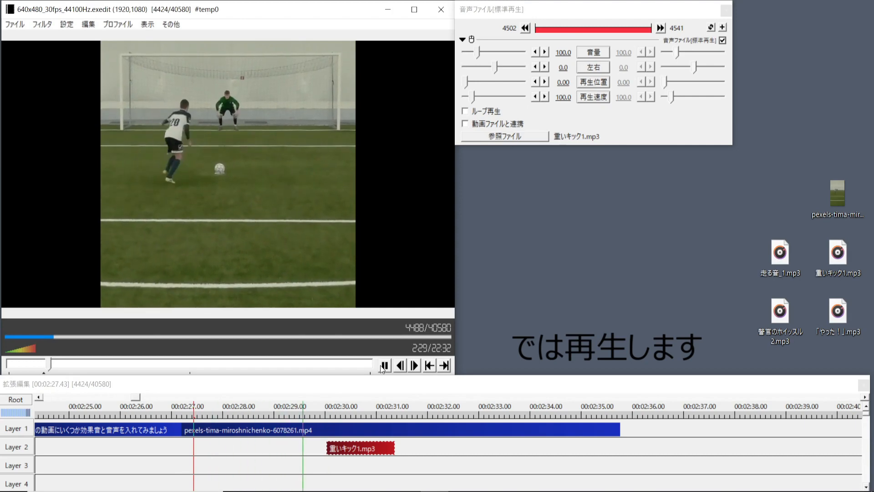
left_click(384, 366)
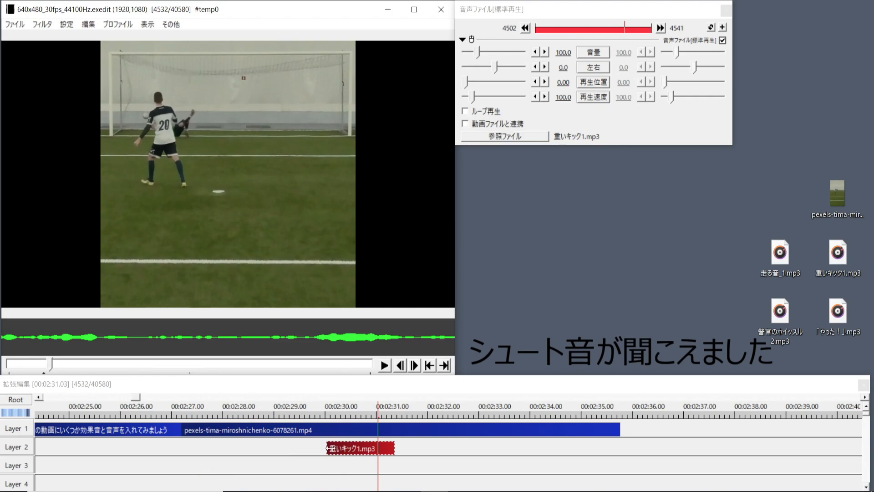
Step: Find the start of the player's run-up and add 走る音_1.mp3 to Layer 2 there, at 00:02:28.46
left_click(177, 456)
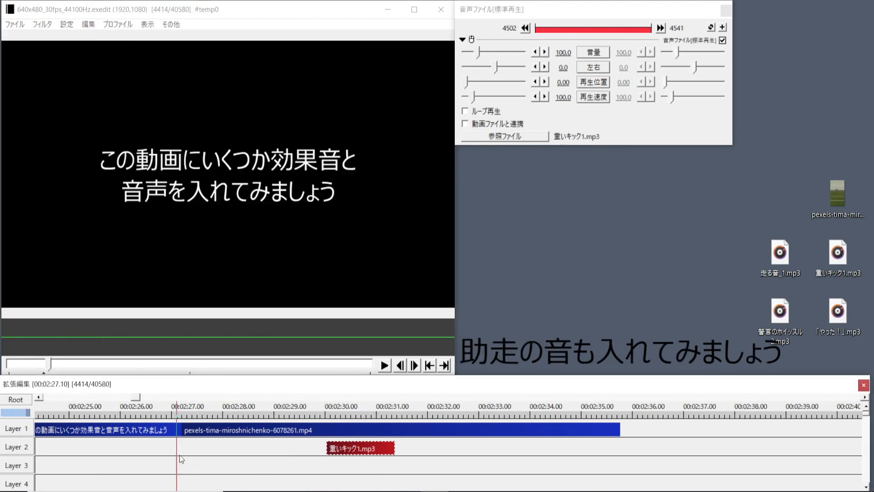
left_click(384, 366)
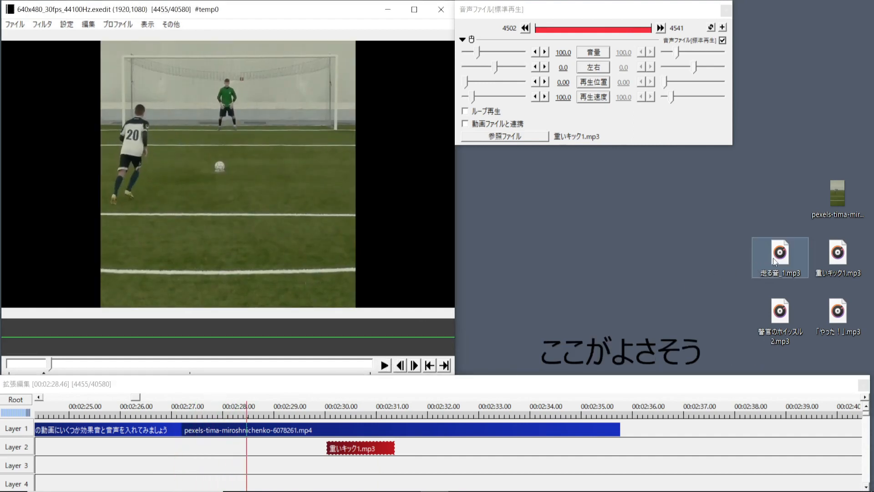
left_click_drag(774, 261, 274, 448)
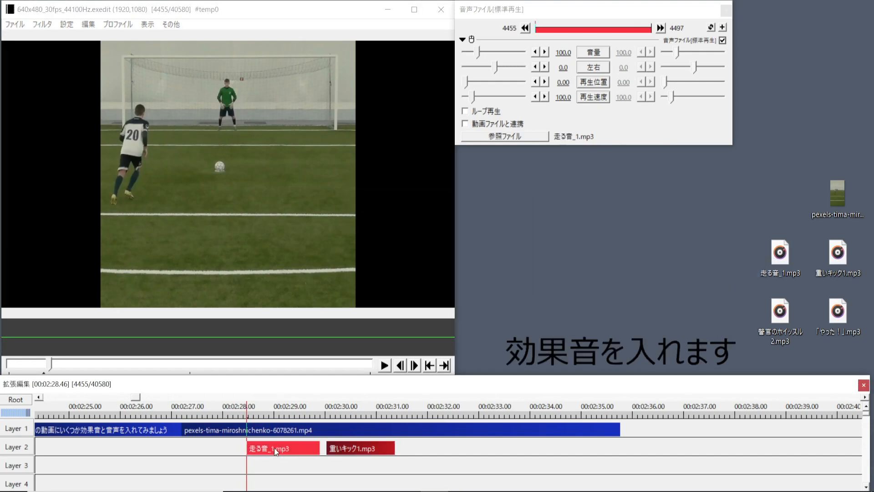
Step: Move 重いキック1.mp3 slightly earlier so it starts right after 走る音_1.mp3, playing the section before and after the move to check the timing
left_click(385, 366)
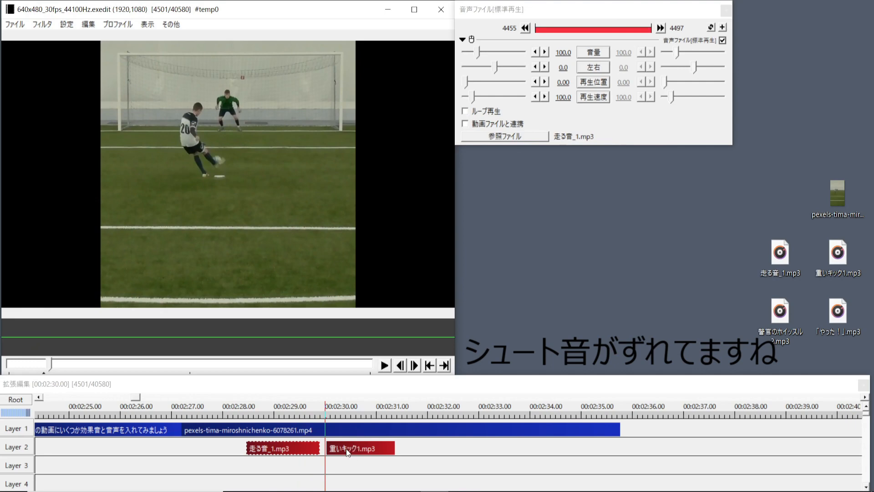
left_click_drag(348, 451, 337, 448)
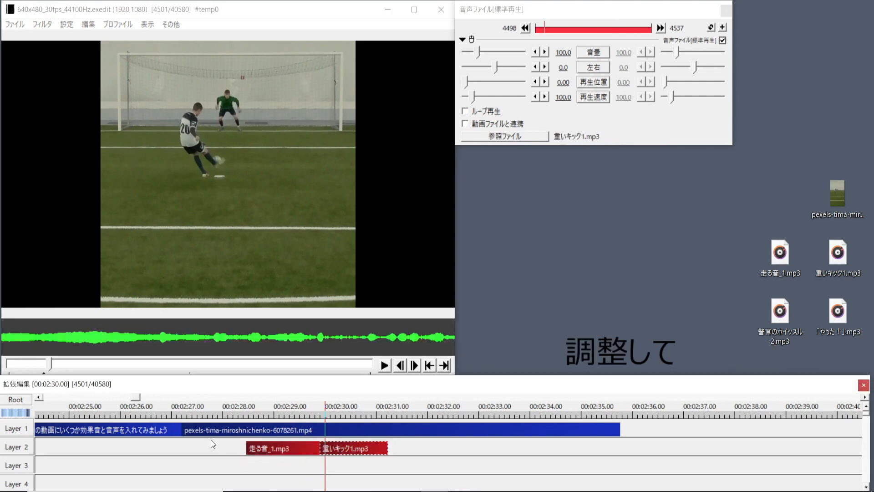
left_click(194, 446)
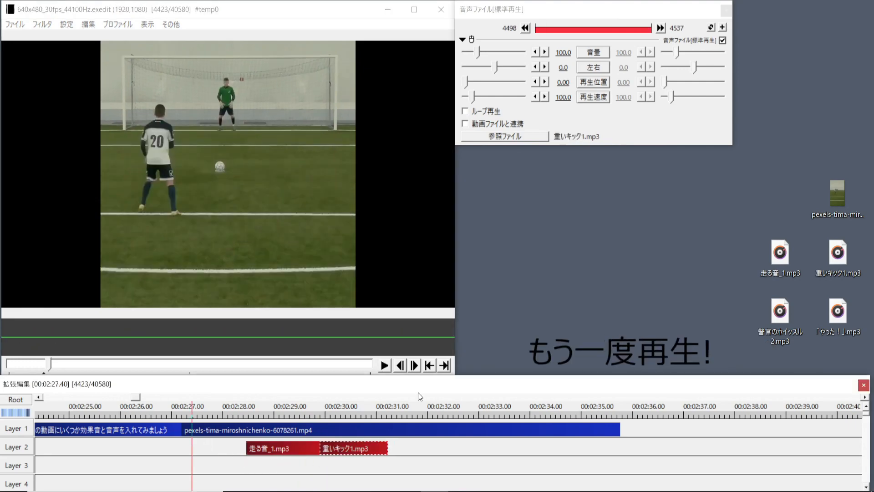
left_click(382, 368)
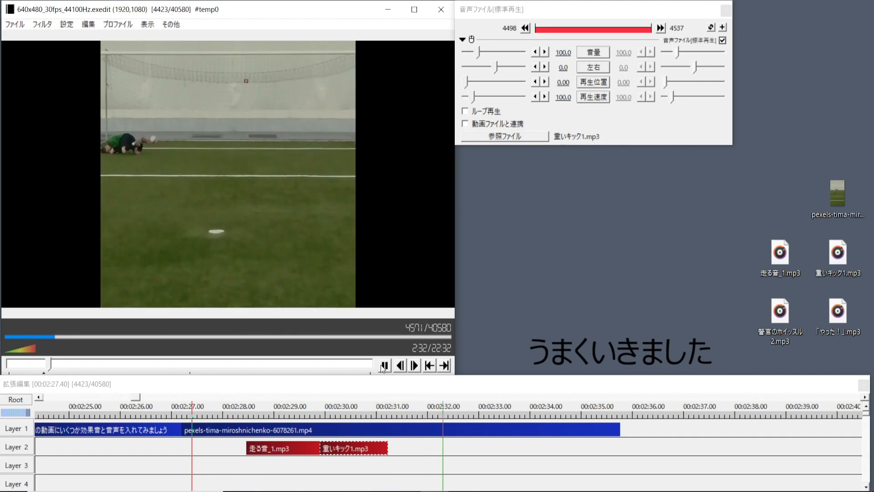
left_click(383, 368)
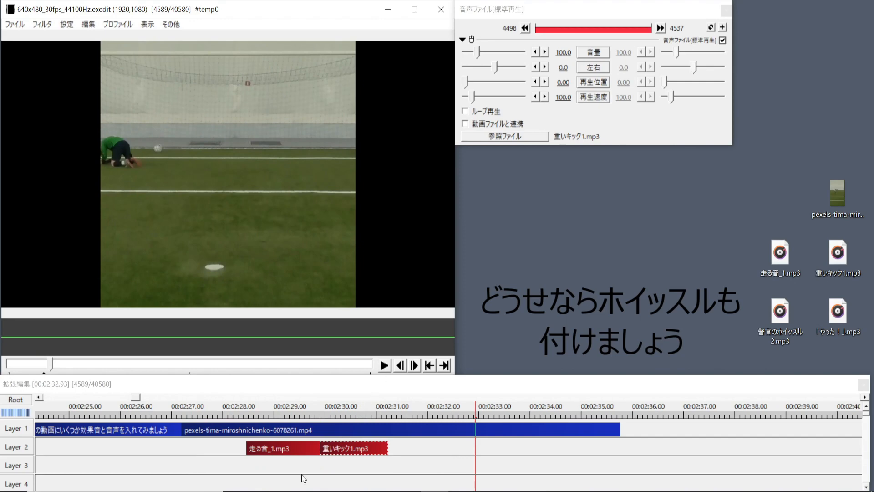
Step: Find the moment after the shot and add 警官のホイッスル2.mp3 to Layer 2 right after 重いキック1.mp3
left_click(391, 466)
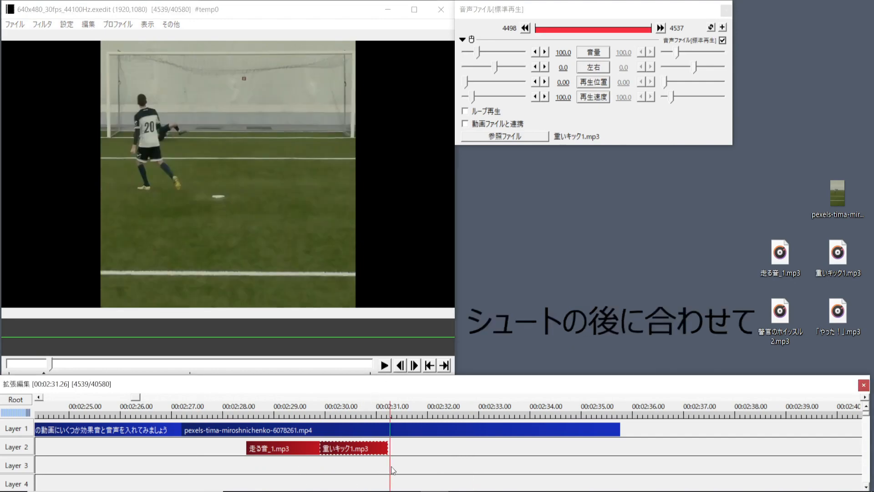
left_click(347, 462)
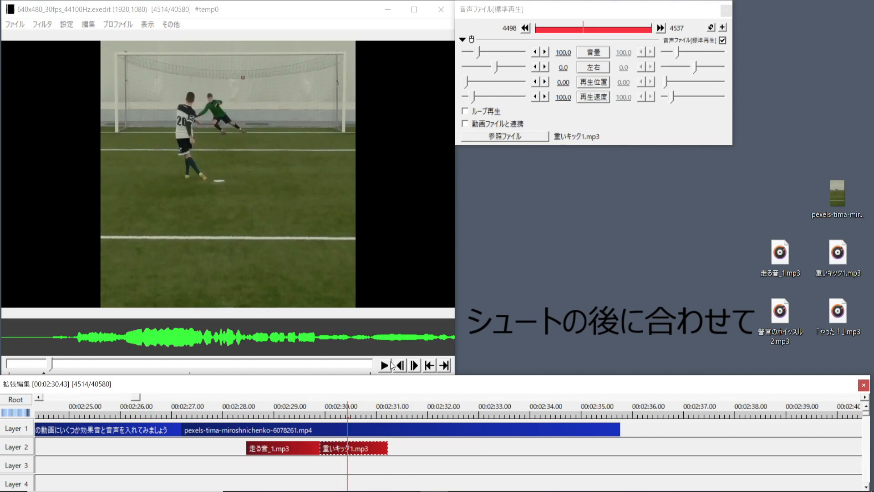
left_click(386, 468)
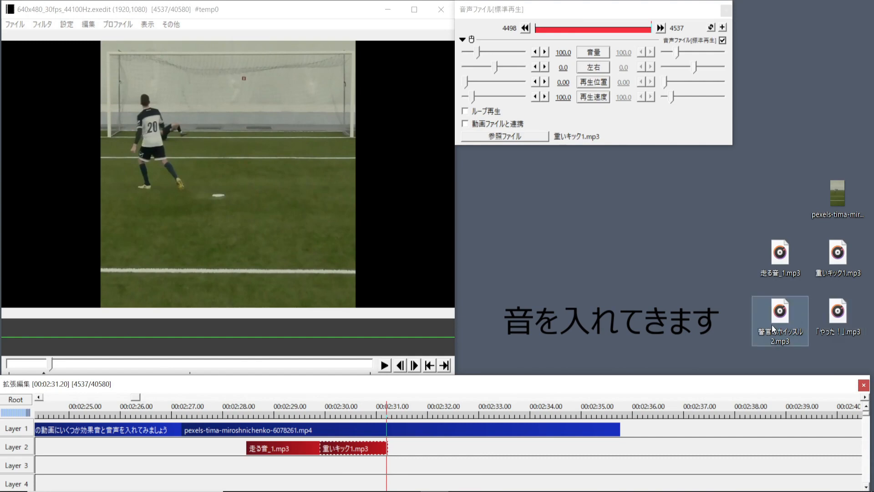
left_click_drag(773, 318, 415, 452)
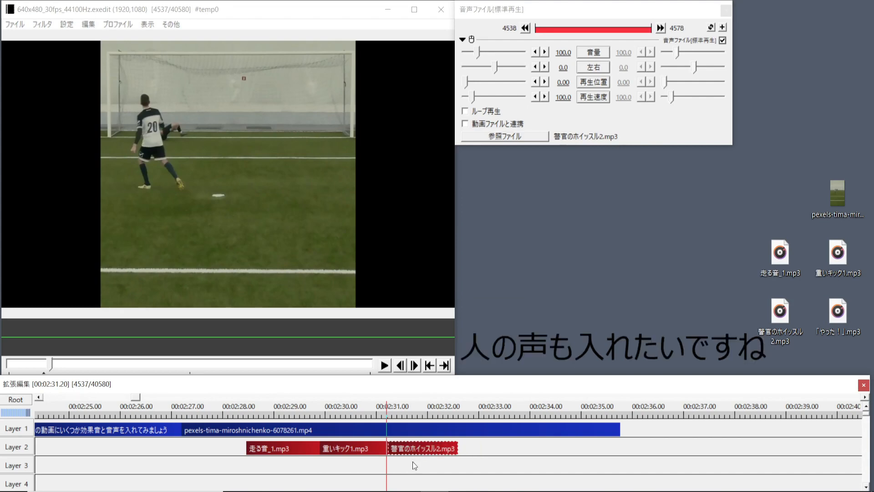
Step: Add 「やった！」.mp3 to Layer 2 right after 警官のホイッスル2.mp3 and play the soccer clip from its start to check the sounds
left_click(463, 465)
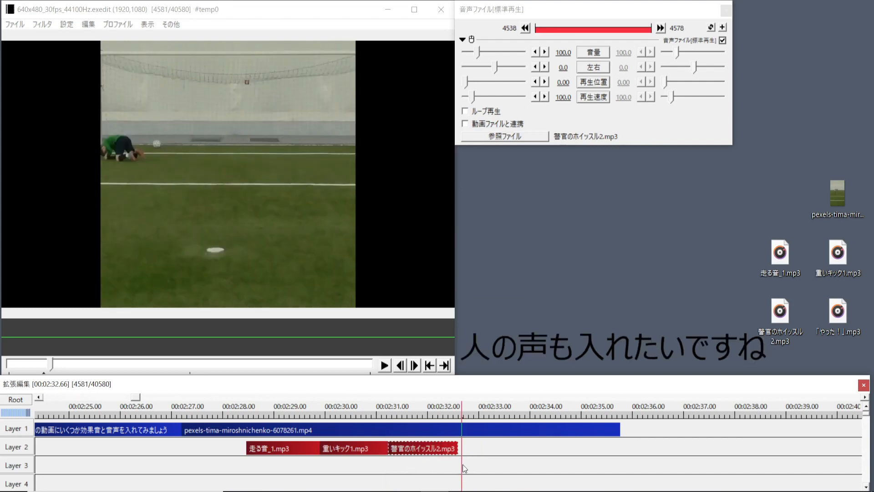
left_click(847, 319)
left_click_drag(847, 318, 472, 452)
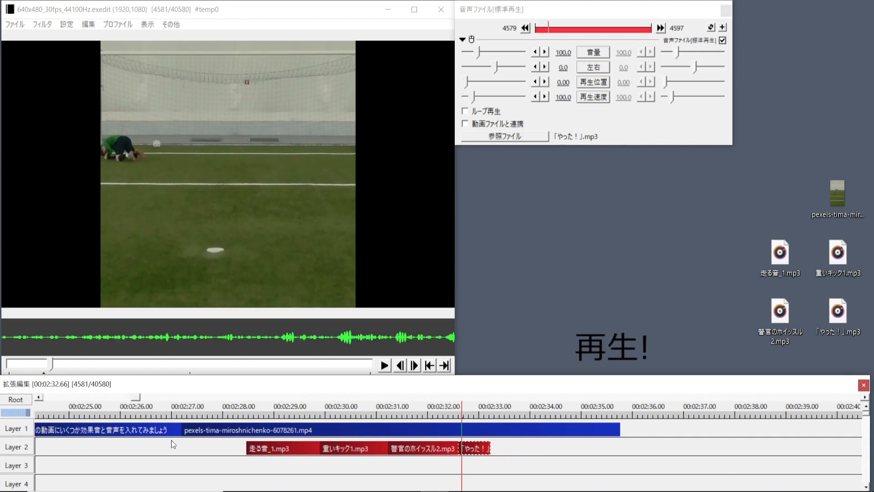
left_click(182, 458)
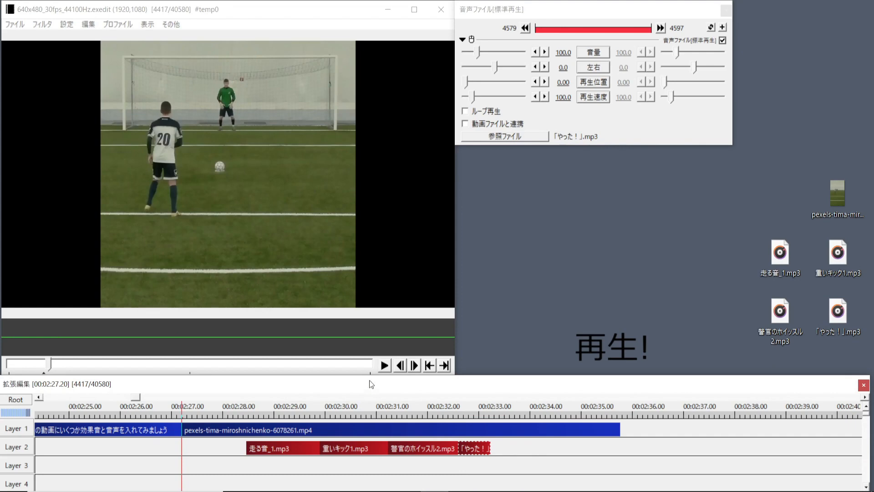
left_click(391, 366)
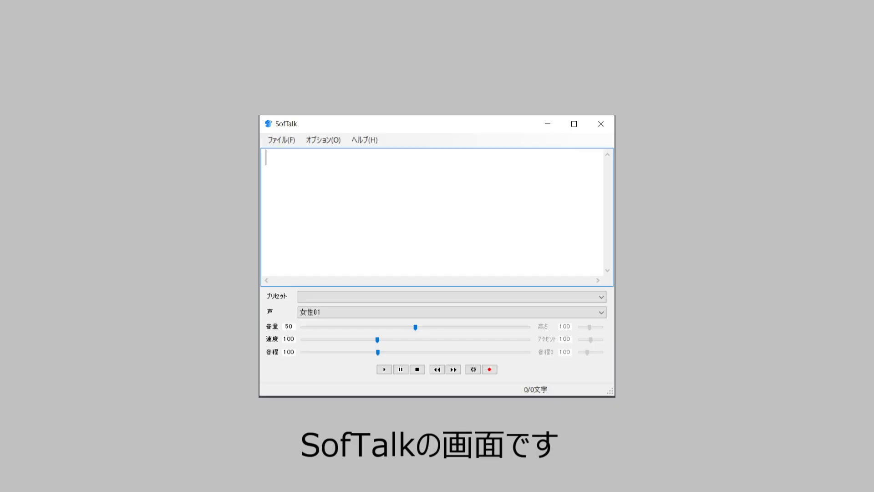
Step: Switch to SofTalk, enter the phrase ゆっくりしていってね and play it with the voice 女性01
type("ゆっくりし")
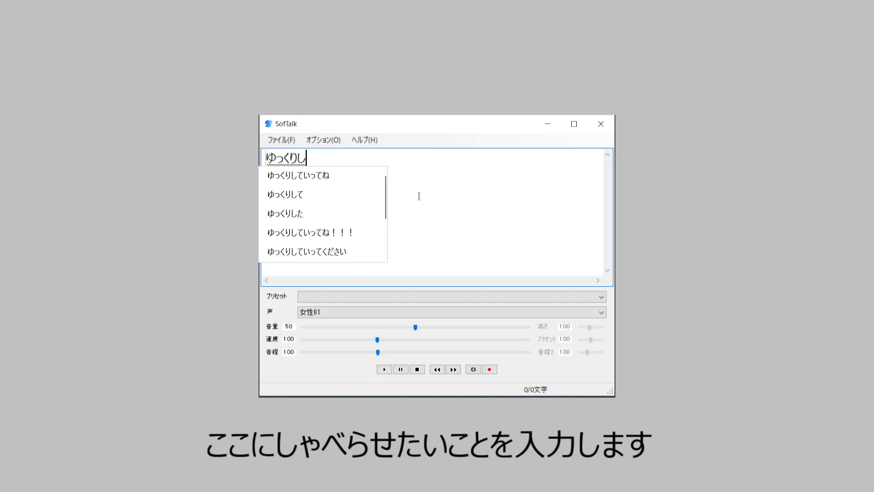
key("Tab")
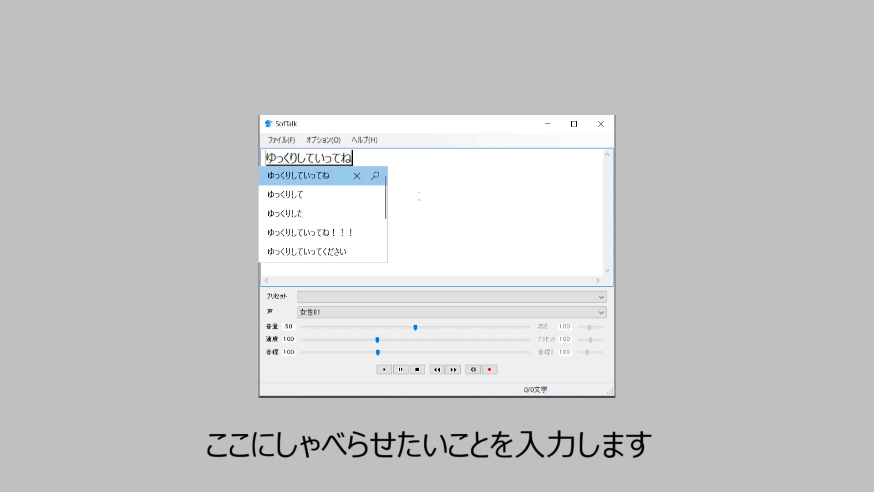
key("Return")
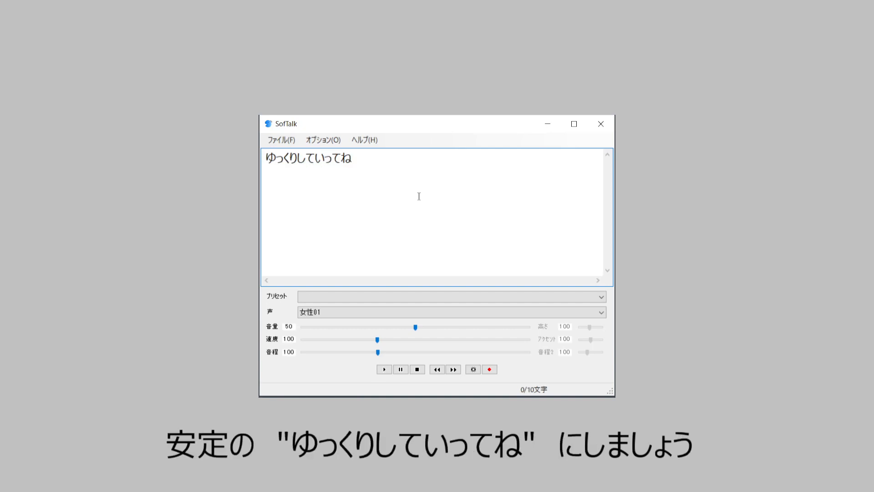
left_click(384, 369)
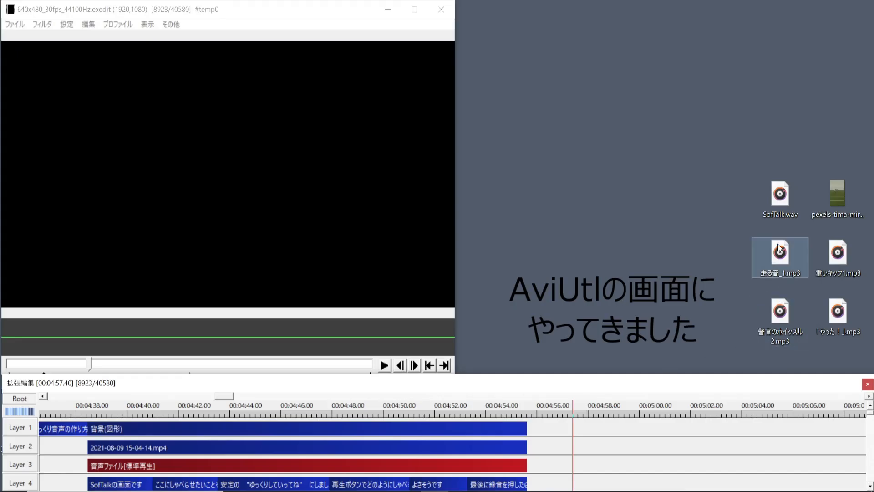
Step: Switch to AviUtl, add SofTalk.wav to Layer 3 right after the existing audio clip, and play it from 00:04:55.63
left_click_drag(782, 213, 545, 466)
left_click_drag(573, 435, 530, 472)
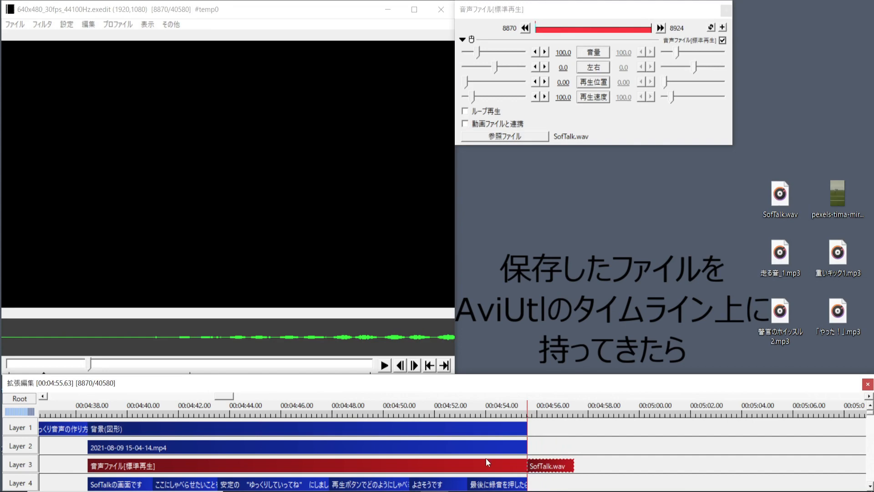
left_click(382, 367)
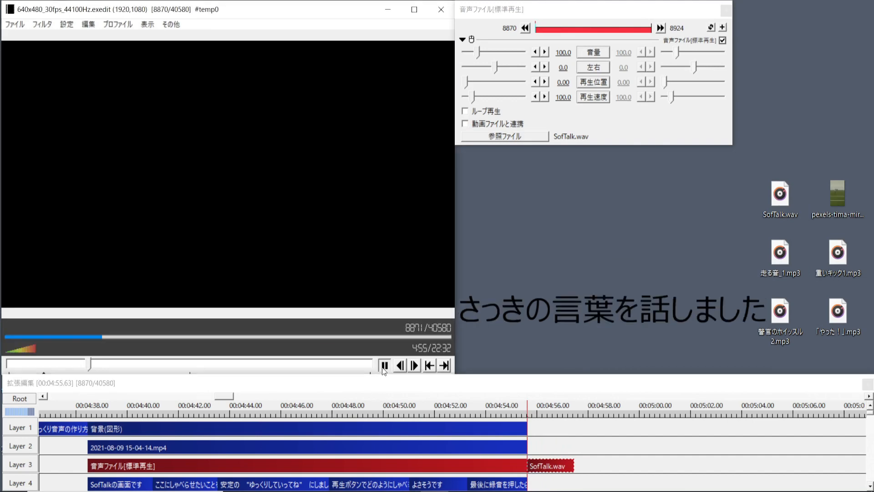